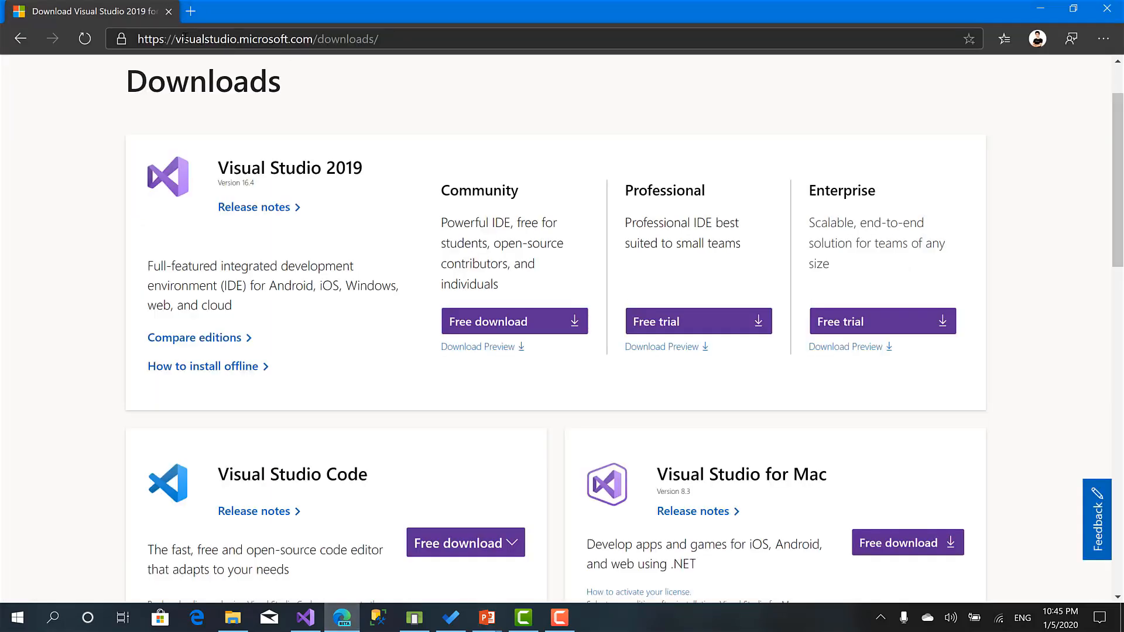
Look over the downloads page address and Mac Free download button, then return to Visual Studio 2019.
{"action": "left_click", "coordinate": [379, 39]}
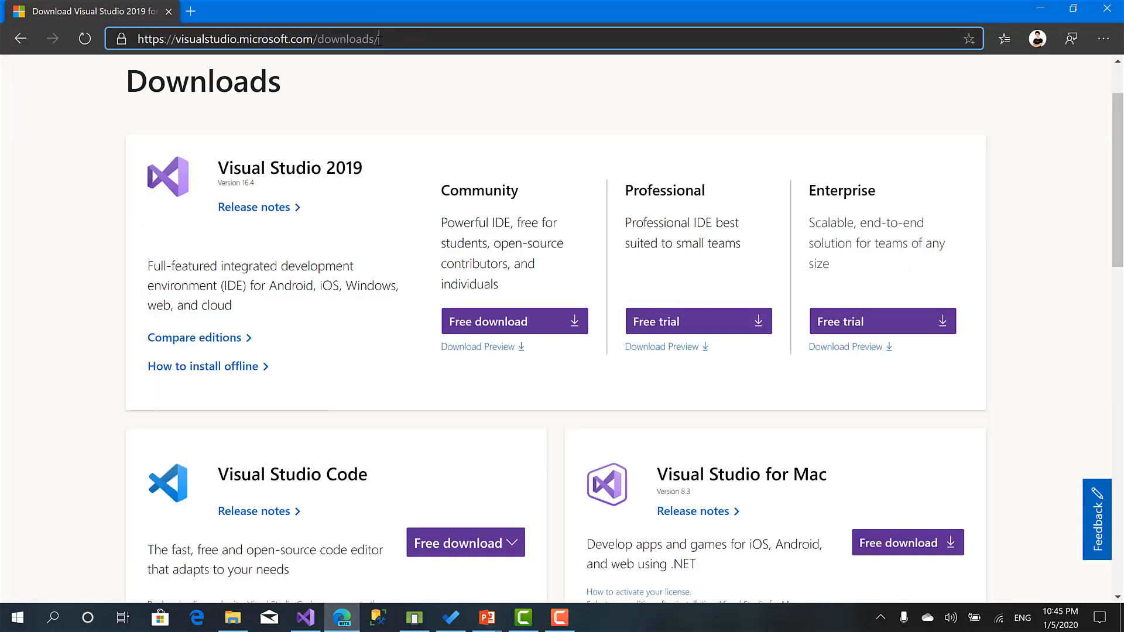
{"action": "left_click_drag", "start_coordinate": [379, 39], "coordinate": [155, 43]}
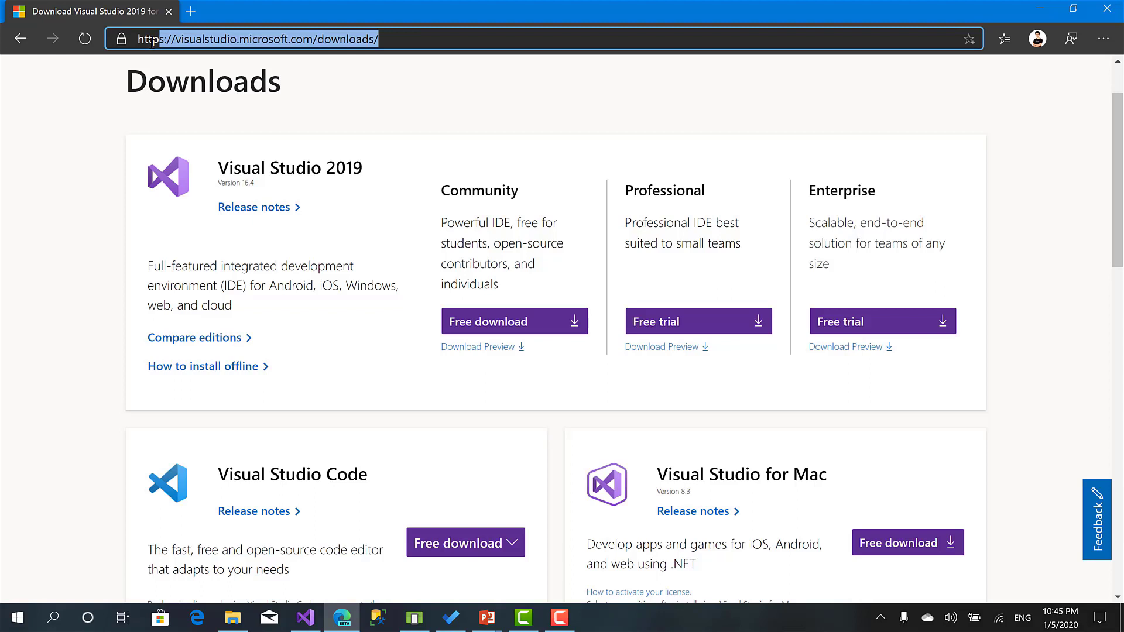
{"action": "left_click", "coordinate": [36, 336]}
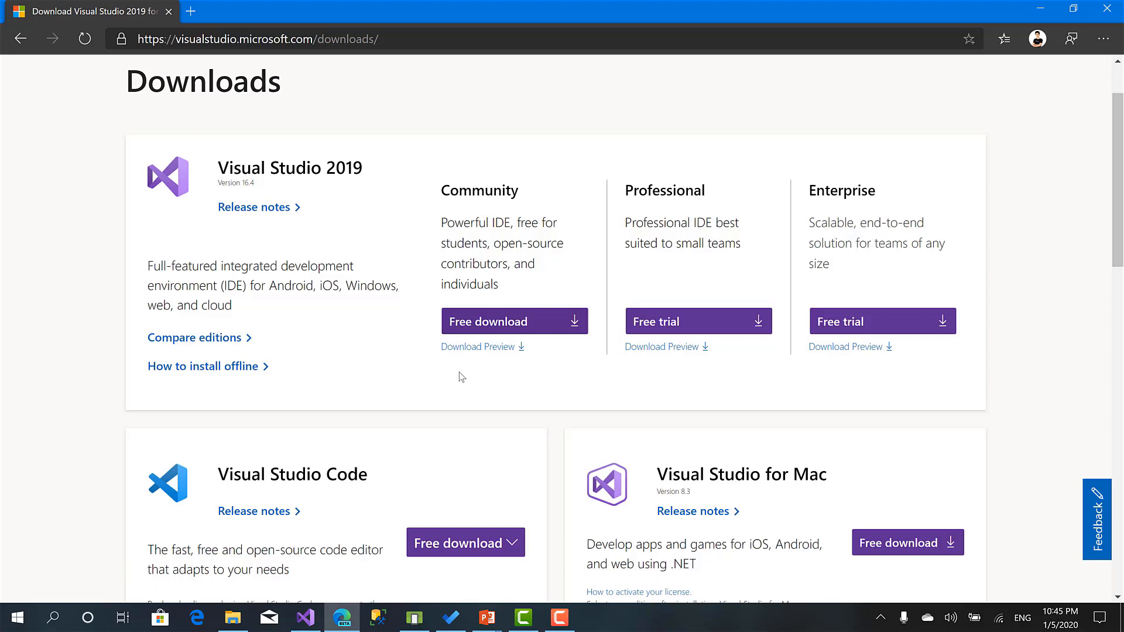
{"action": "scroll", "coordinate": [464, 371], "scroll_direction": "down", "scroll_amount": 1}
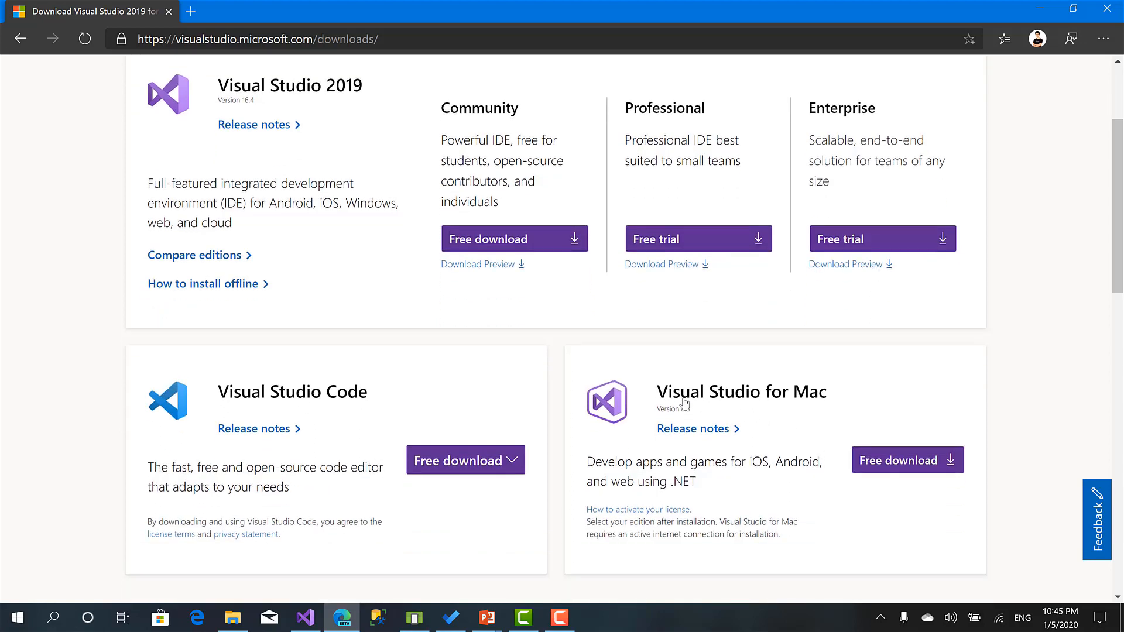
{"action": "left_click", "coordinate": [870, 475]}
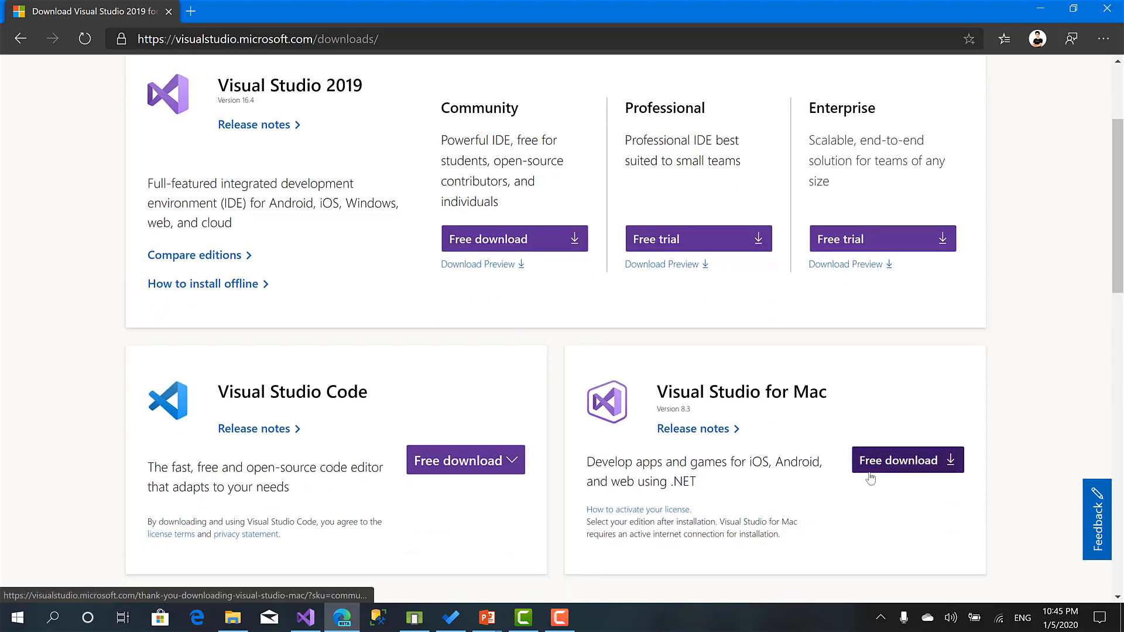
{"action": "scroll", "coordinate": [592, 467], "scroll_direction": "up", "scroll_amount": 1}
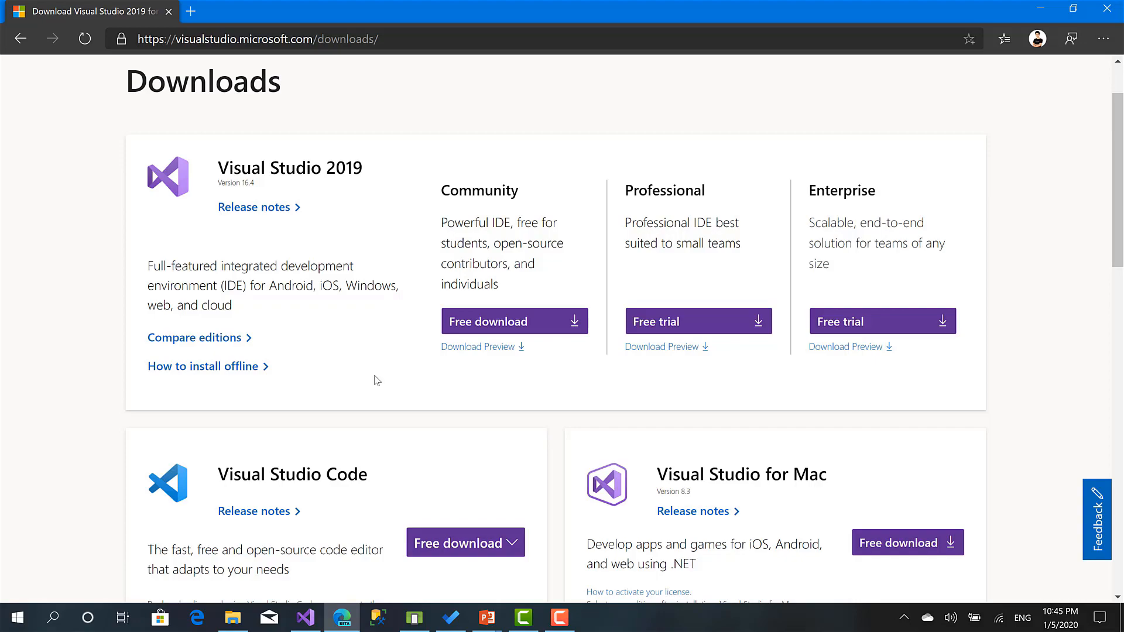
{"action": "left_click", "coordinate": [305, 617]}
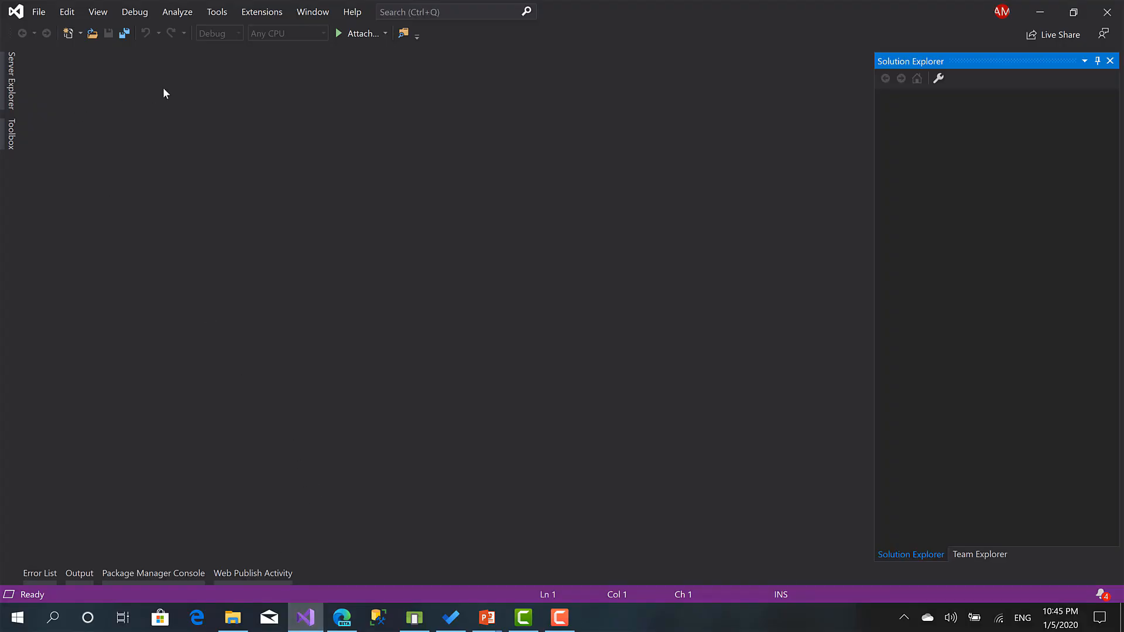
Open Tools > Android > Android SDK Manager and expand Android 9.0 – Pie's components.
{"action": "left_click", "coordinate": [220, 13]}
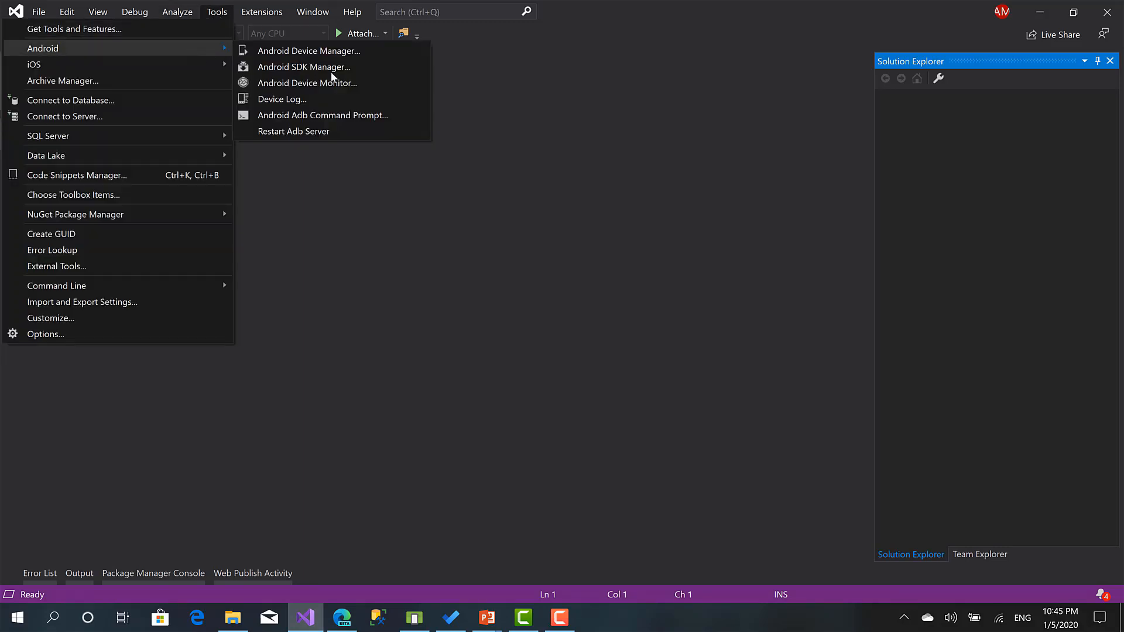
{"action": "mouse_move", "coordinate": [42, 49]}
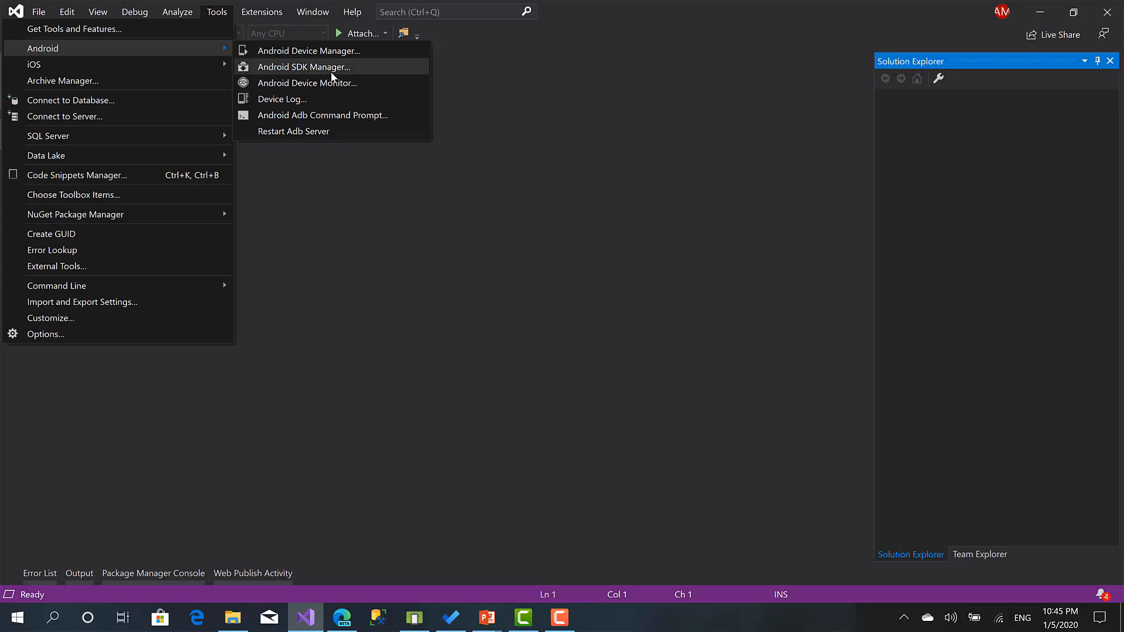
{"action": "left_click", "coordinate": [332, 70]}
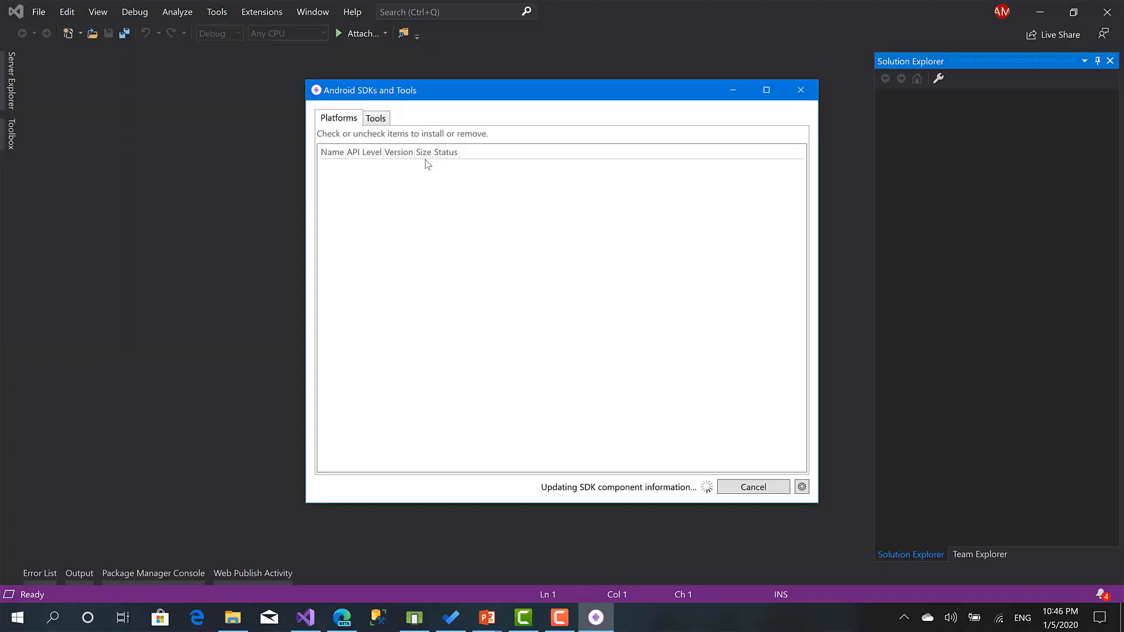
{"action": "scroll", "coordinate": [395, 193], "scroll_direction": "down", "scroll_amount": 1}
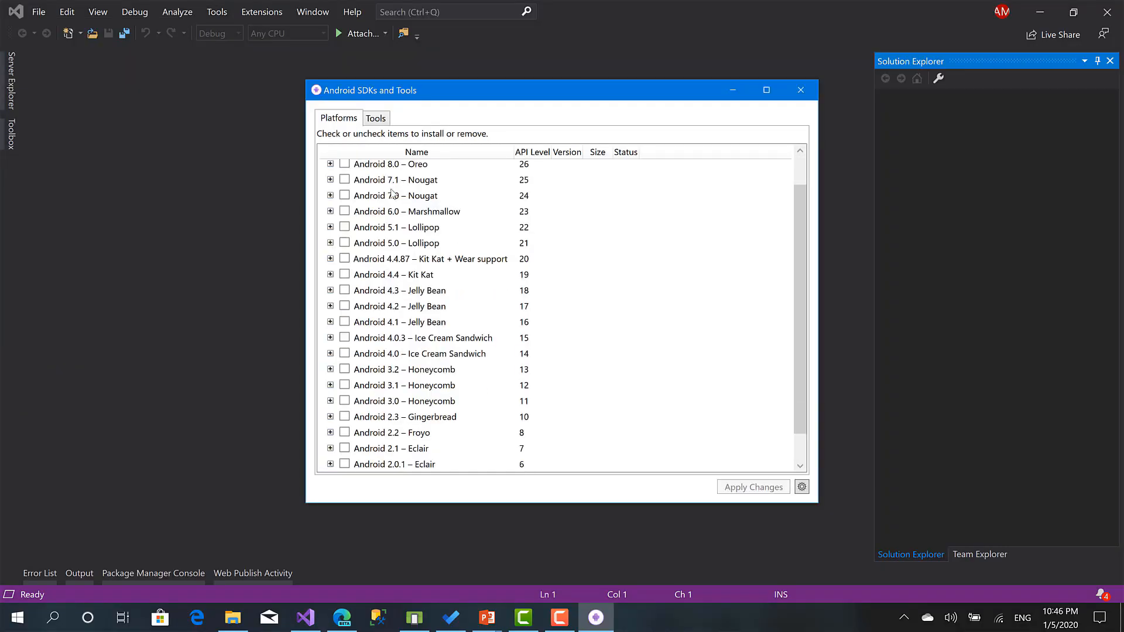
{"action": "scroll", "coordinate": [390, 194], "scroll_direction": "up", "scroll_amount": 1}
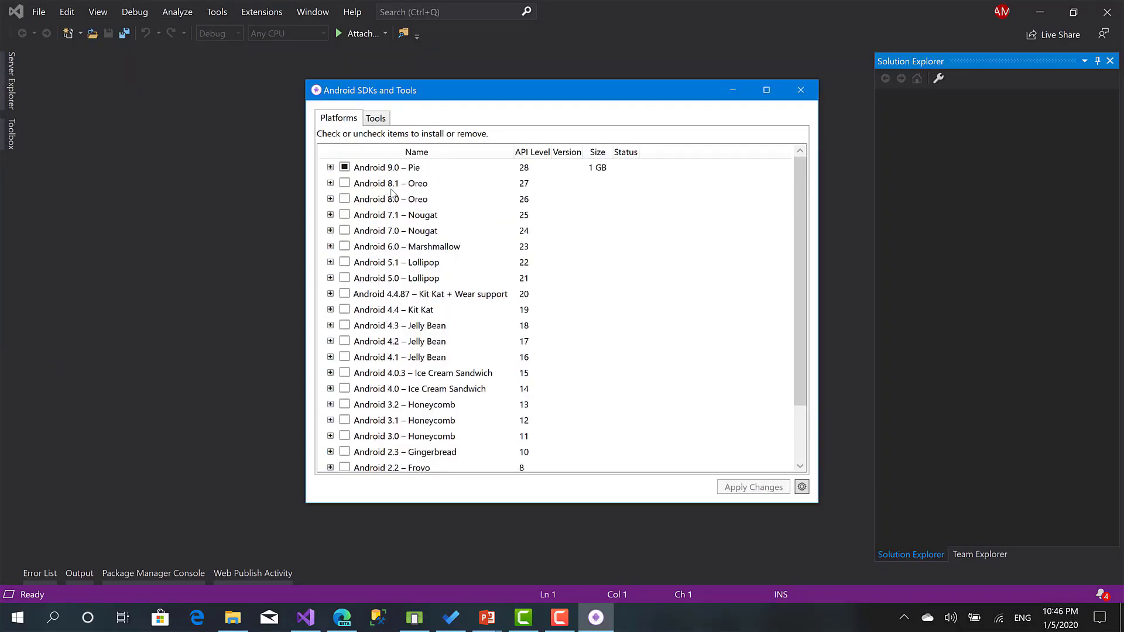
{"action": "left_click", "coordinate": [331, 167]}
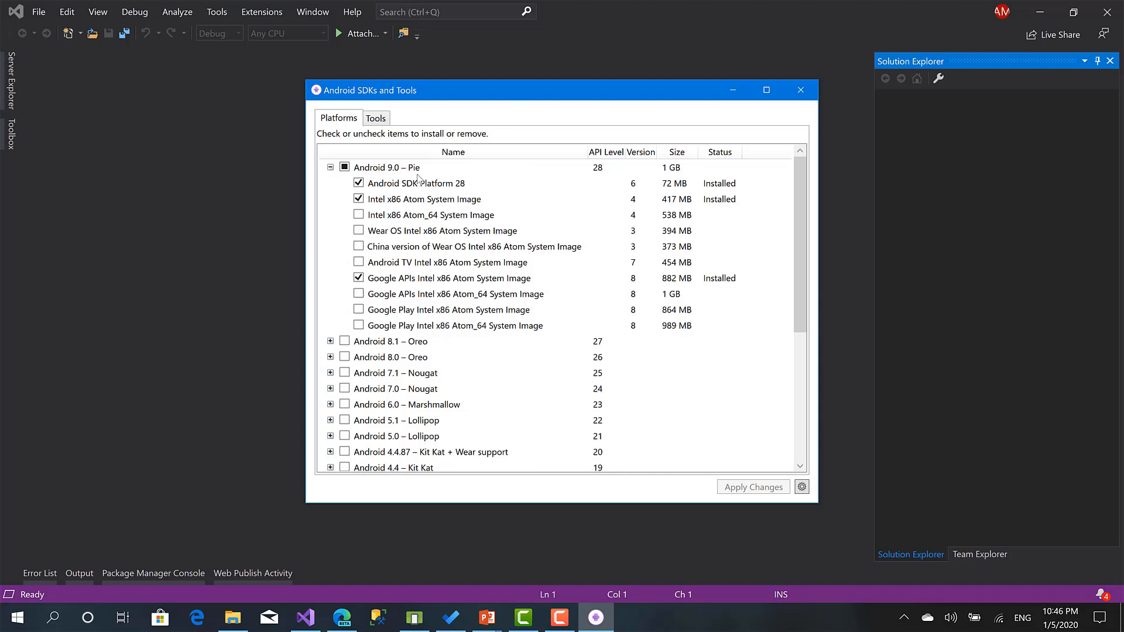
Review the installed versions under Android SDK Tools and Android SDK Build Tools.
{"action": "left_click", "coordinate": [386, 121]}
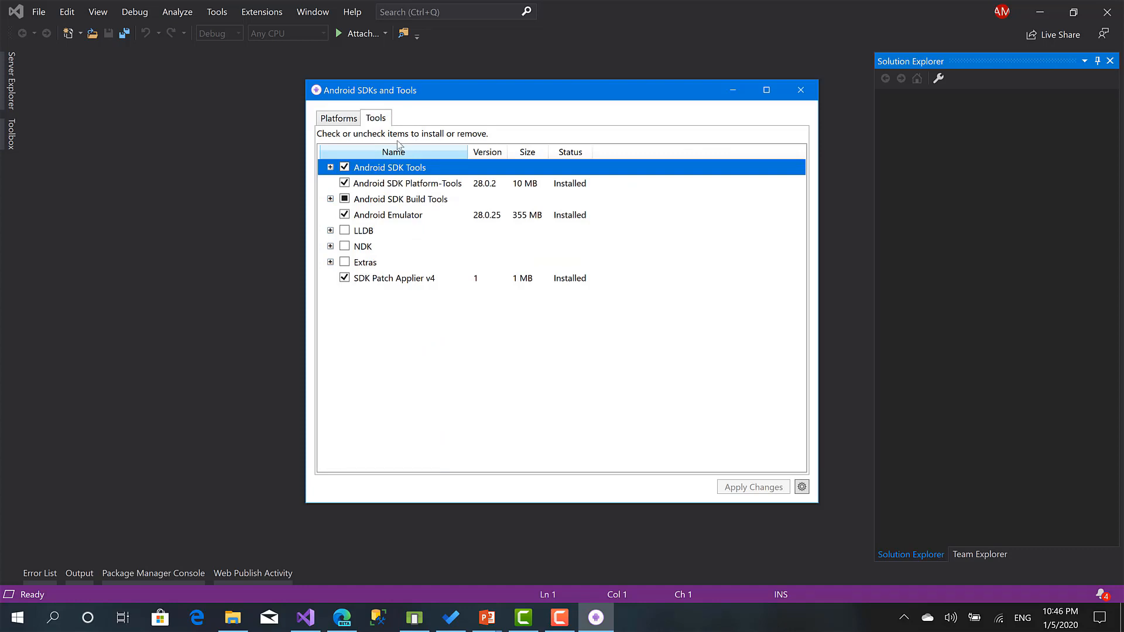
{"action": "left_click", "coordinate": [330, 167]}
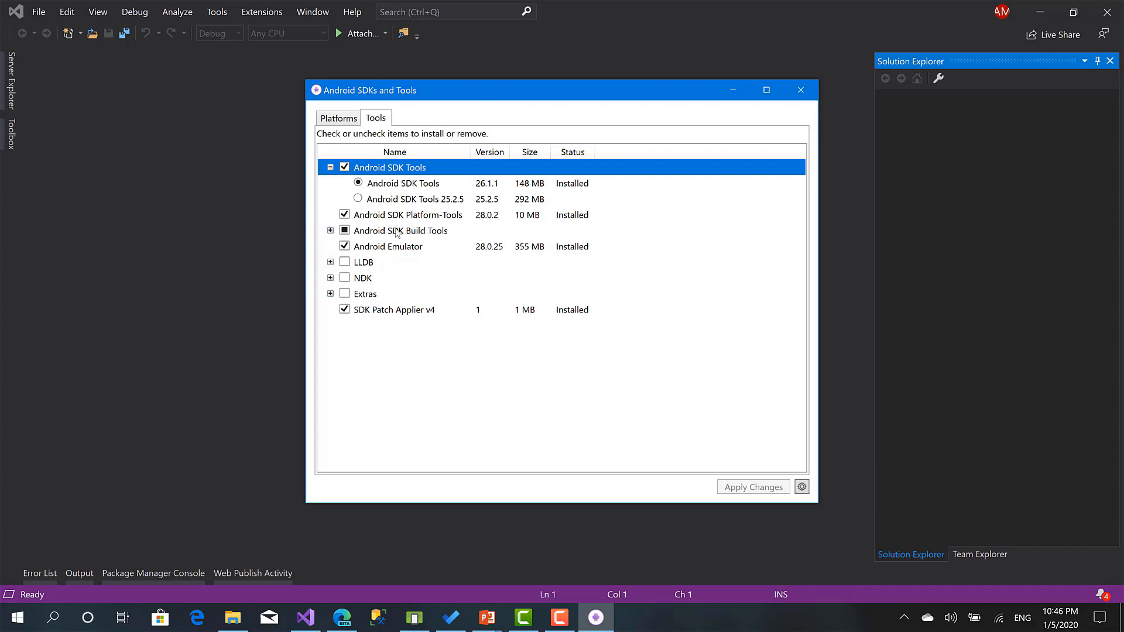
{"action": "left_click", "coordinate": [330, 230]}
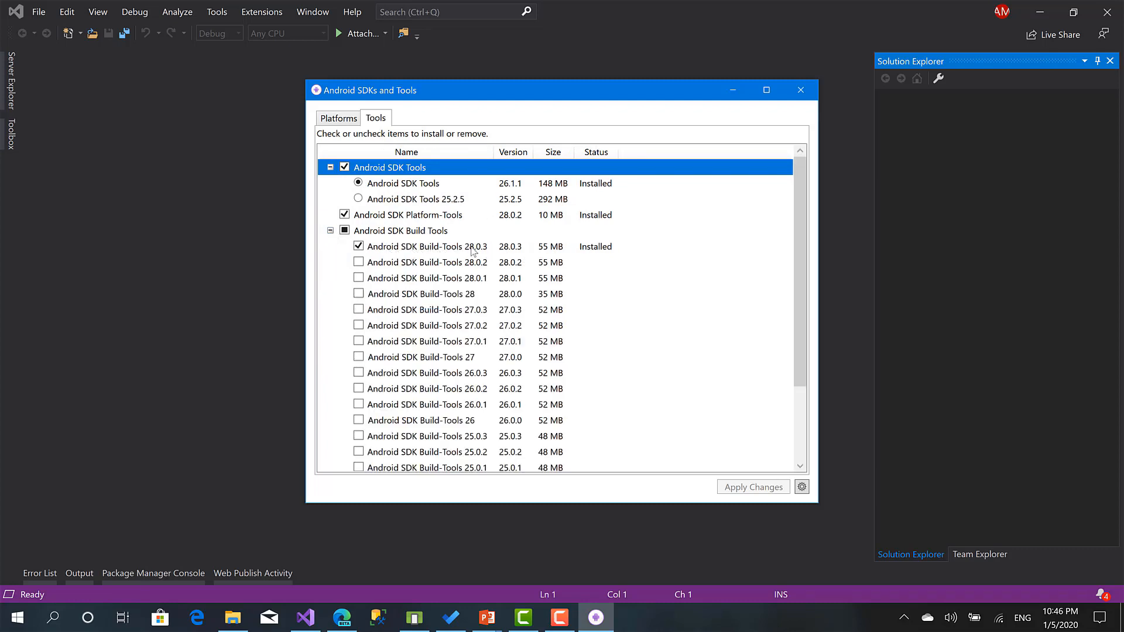
{"action": "left_click", "coordinate": [330, 231]}
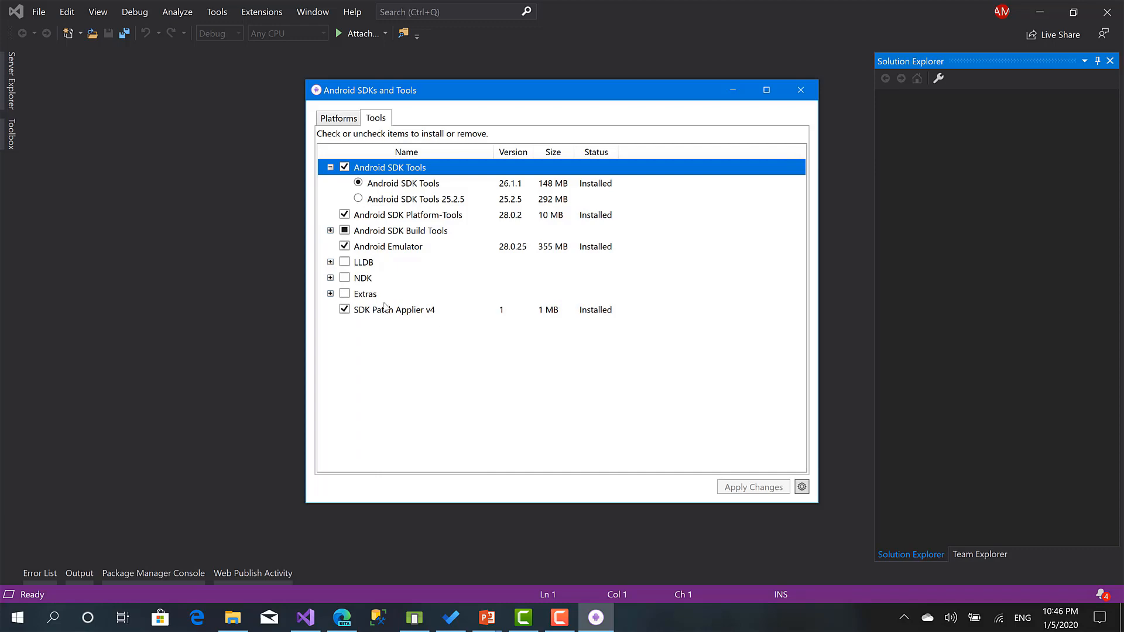
Review the packages under Extras, then close the Android SDK manager.
{"action": "left_click", "coordinate": [330, 293]}
{"action": "scroll", "coordinate": [481, 317], "scroll_direction": "down", "scroll_amount": 2}
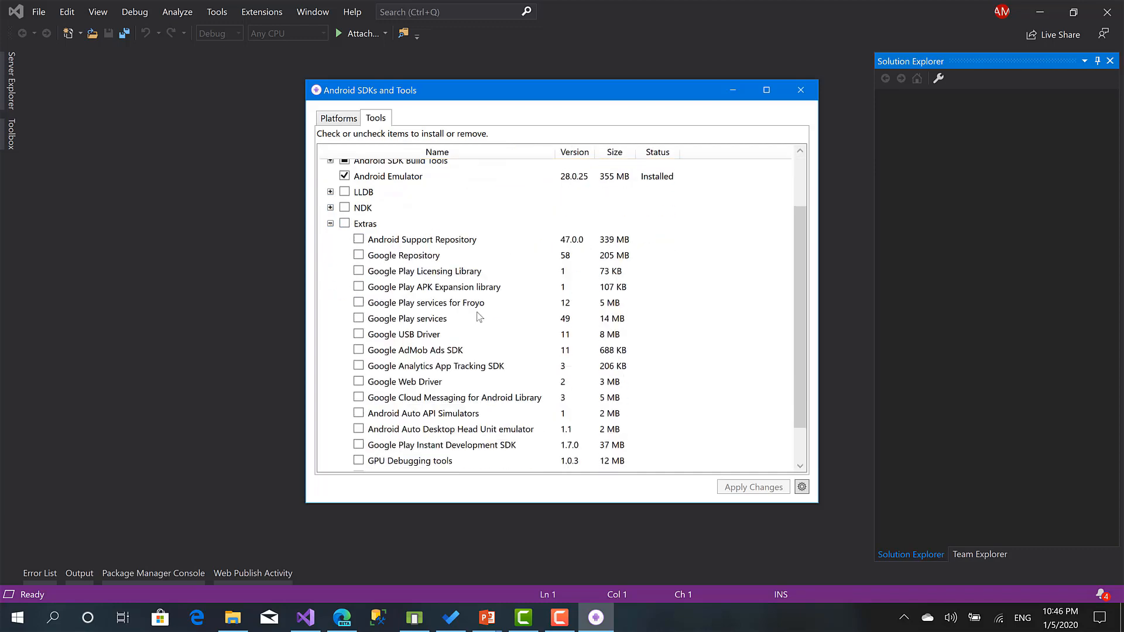
{"action": "scroll", "coordinate": [484, 313], "scroll_direction": "down", "scroll_amount": 1}
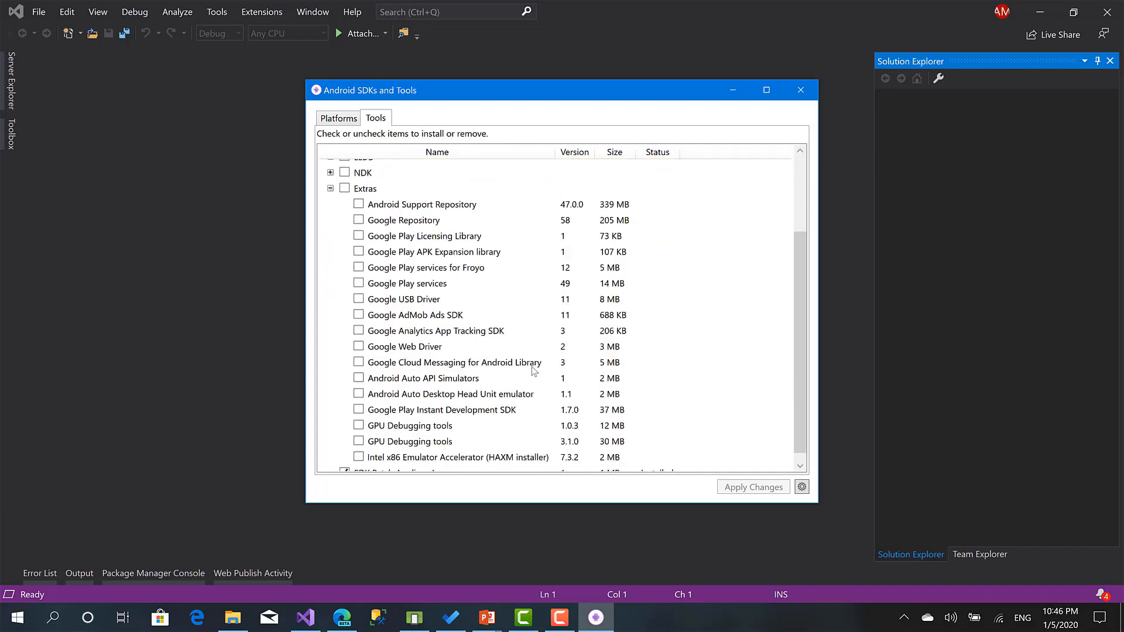
{"action": "scroll", "coordinate": [532, 366], "scroll_direction": "up", "scroll_amount": 3}
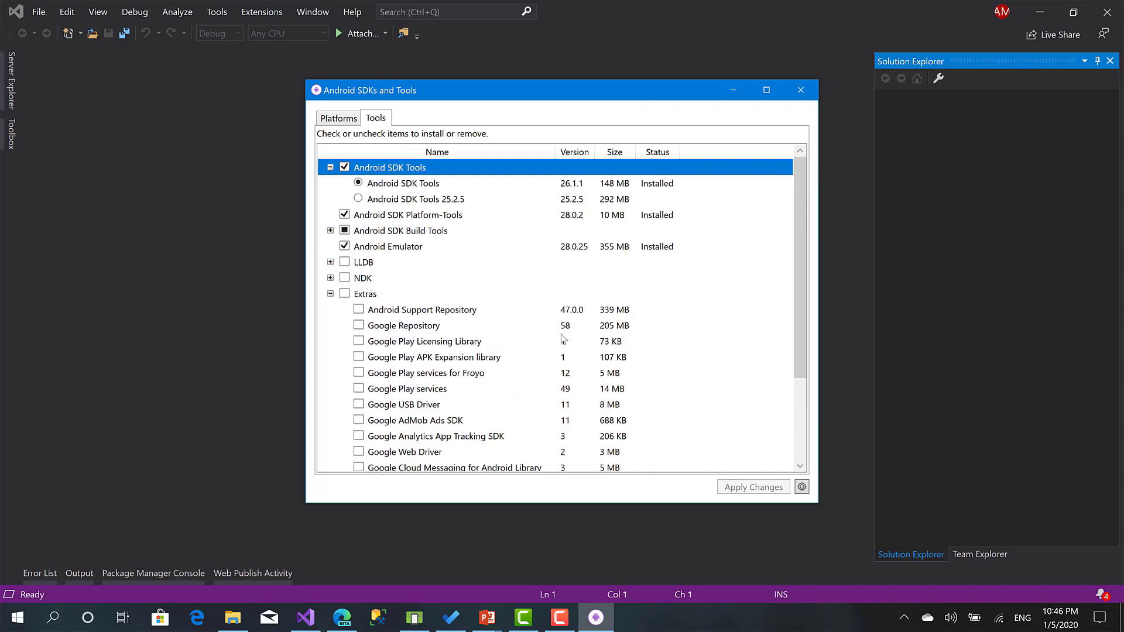
{"action": "left_click", "coordinate": [331, 294]}
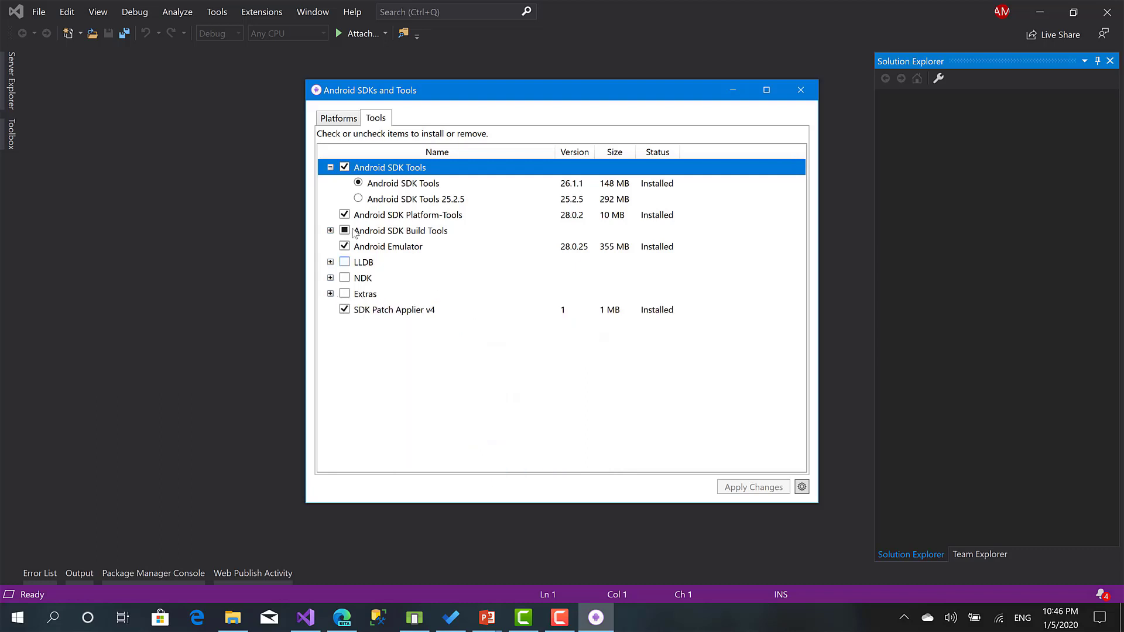
{"action": "left_click", "coordinate": [801, 89]}
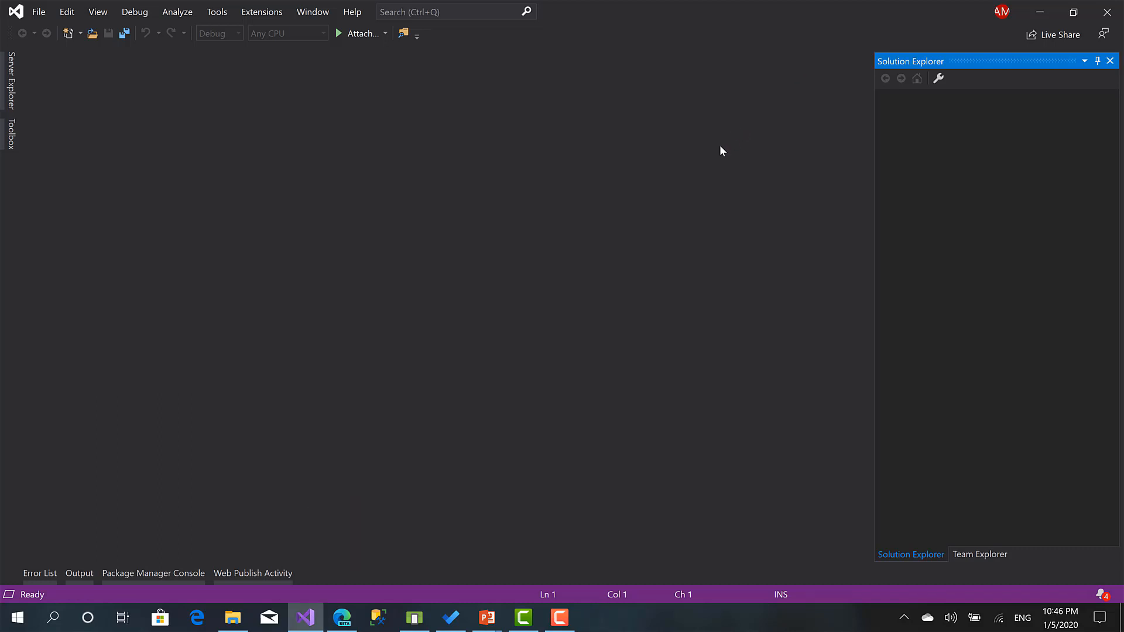